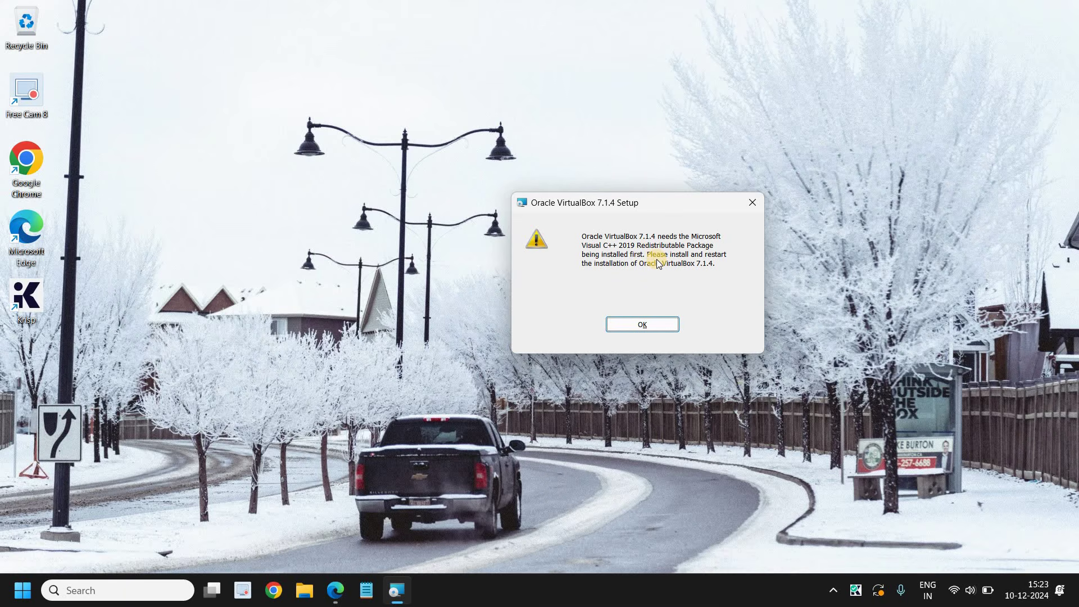
Dismiss the Visual C++ 2019 requirement warning and exit the Oracle VirtualBox 7.1.4 setup.
left_click(660, 325)
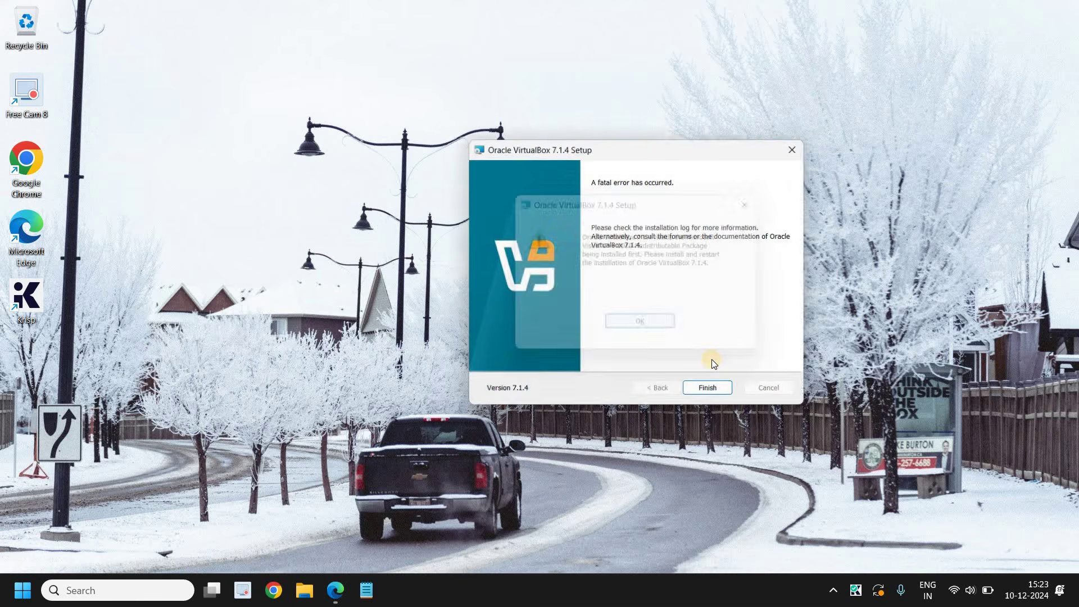
left_click(704, 395)
left_click(629, 340)
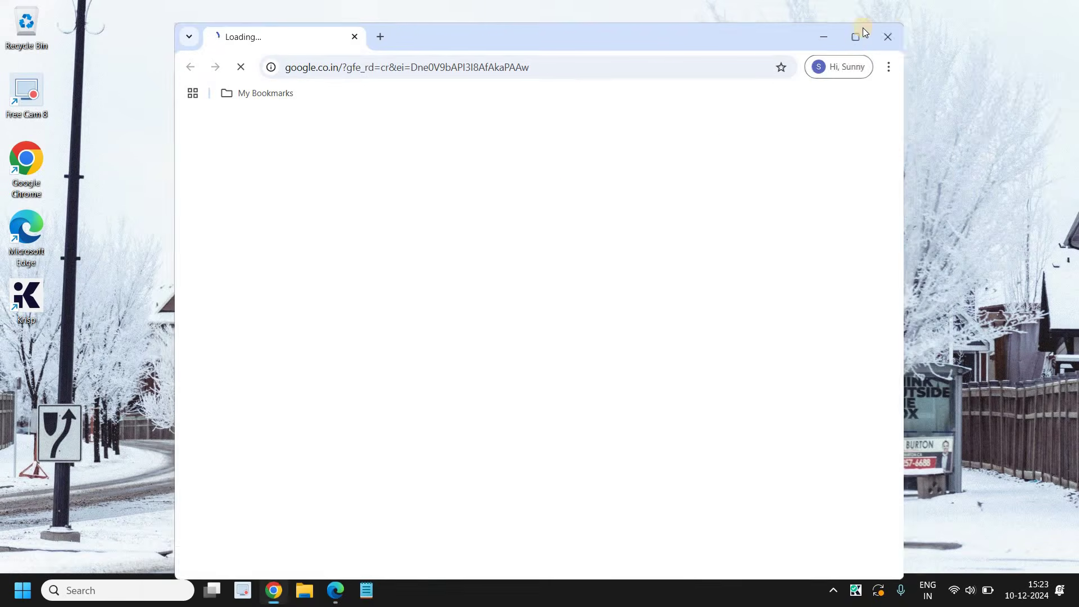
Switch to a maximized Google Chrome window and search Google for "visual c++ 2019 redistributable package".
left_click(856, 36)
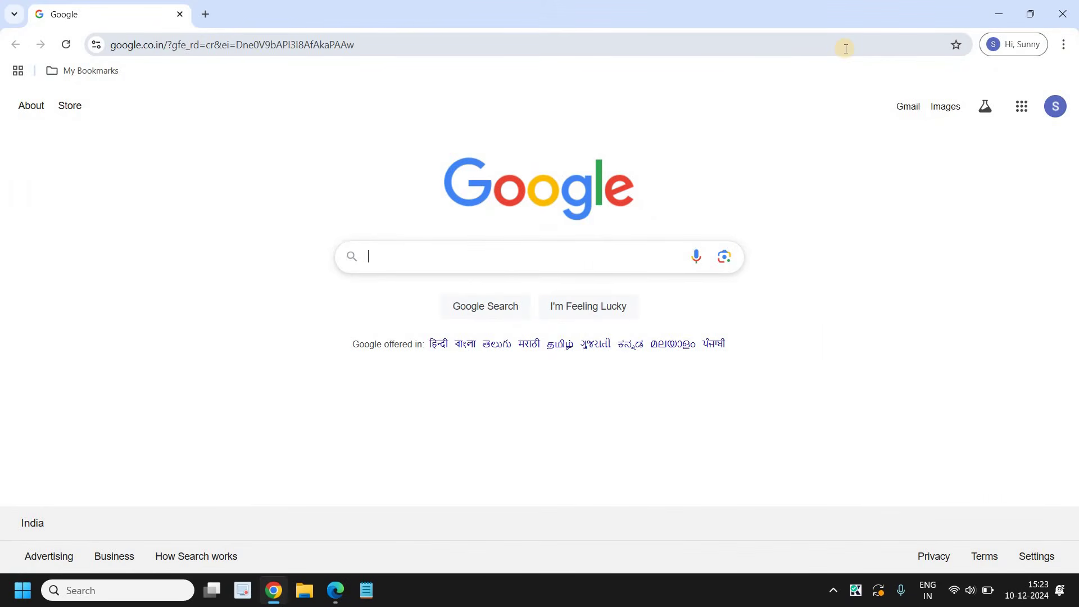
type("Visua")
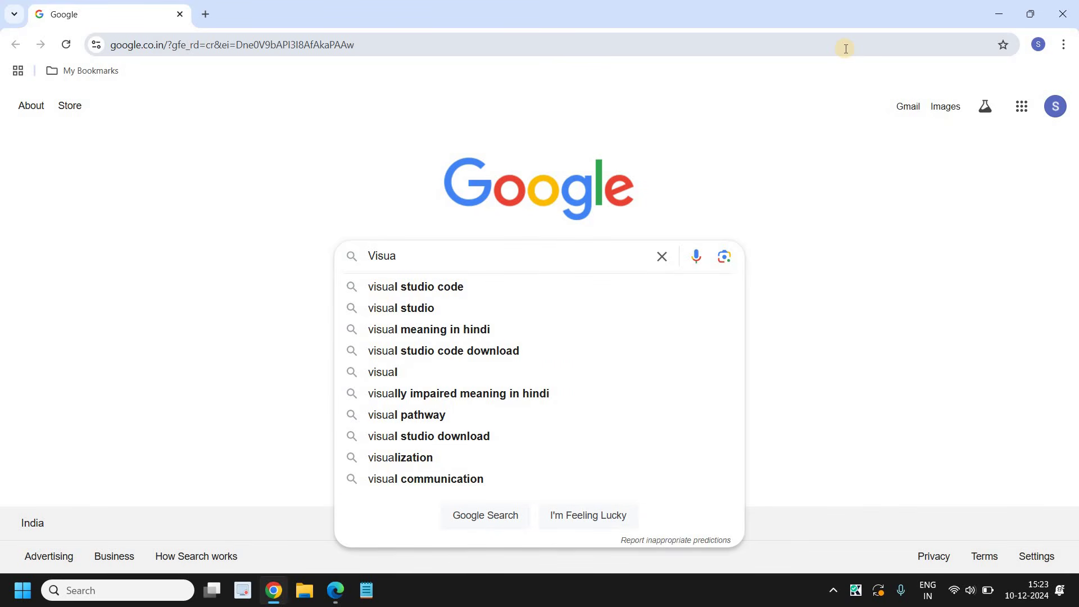
type("l c")
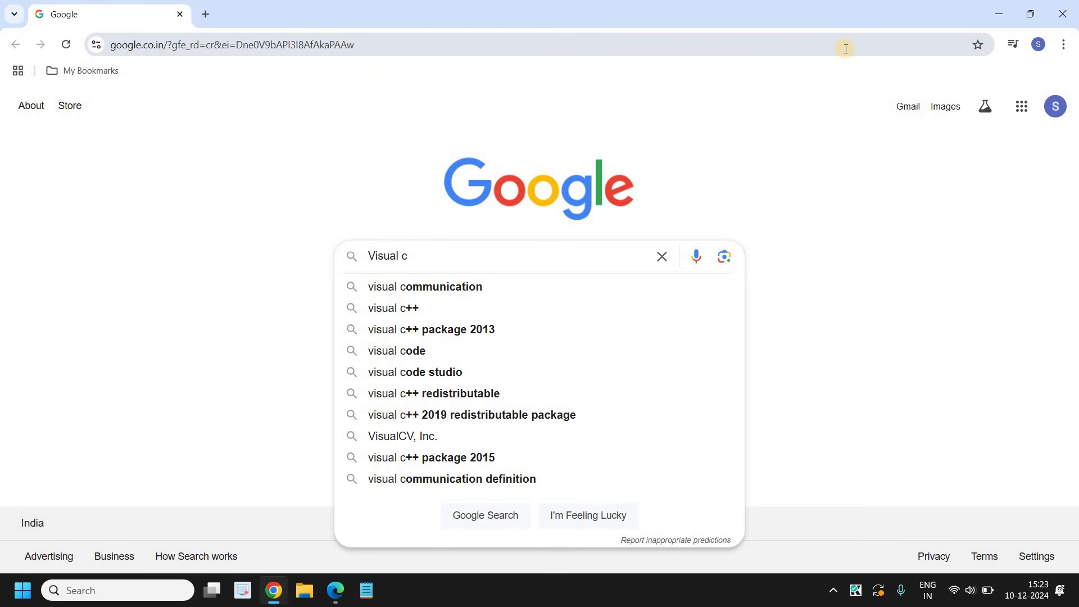
key("Down")
key("Down")
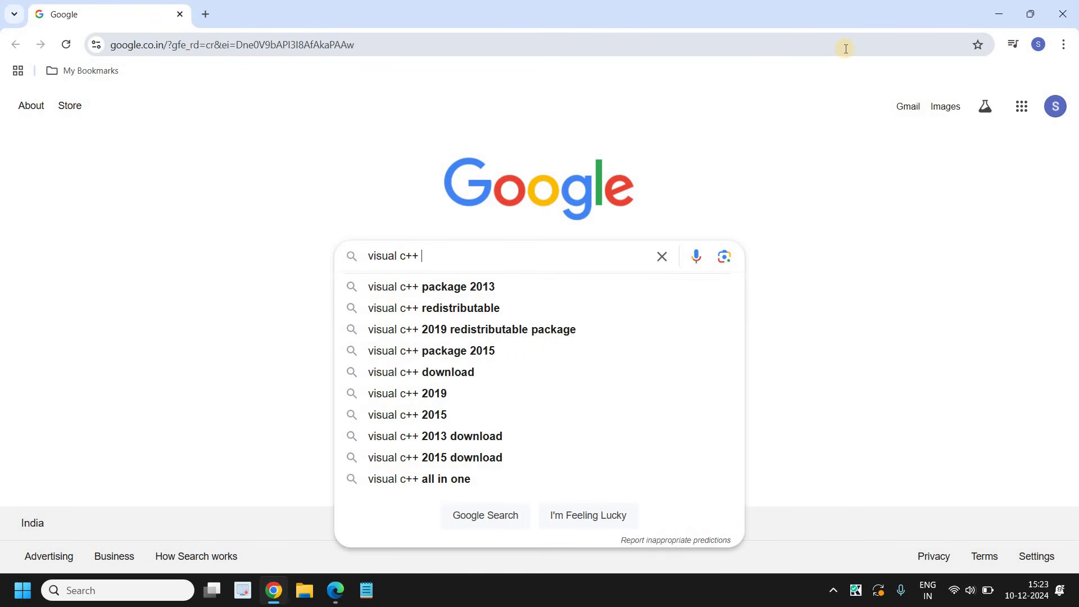
type("201")
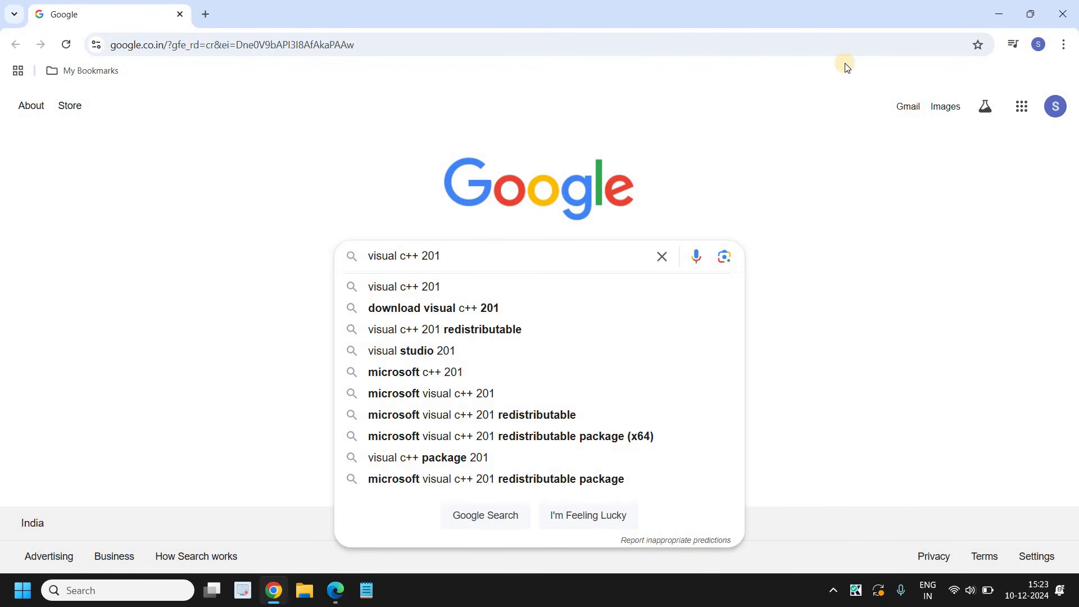
key("BackSpace")
key("BackSpace")
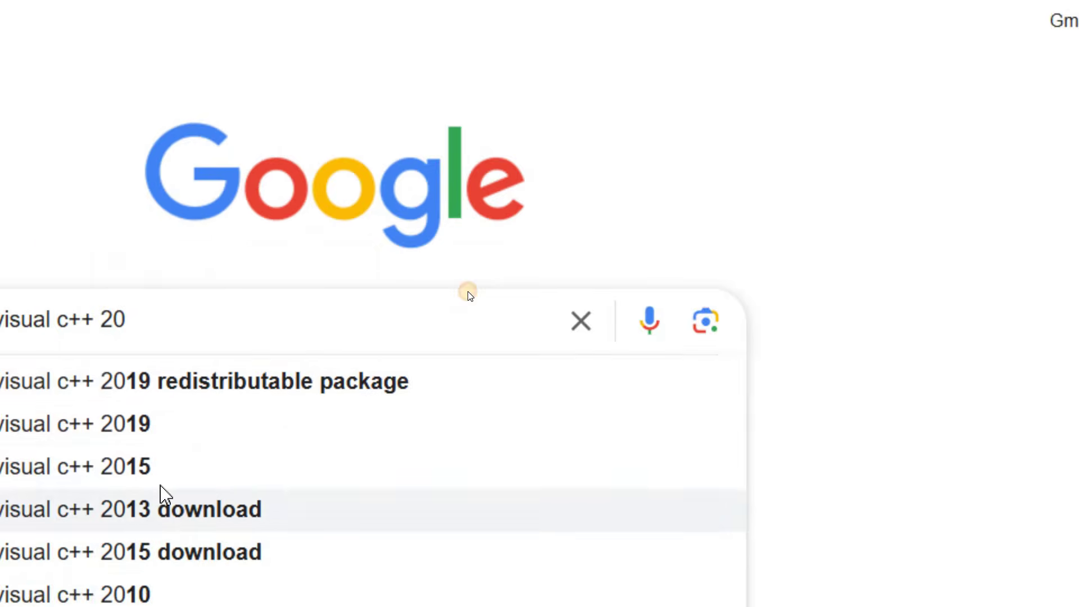
left_click(195, 397)
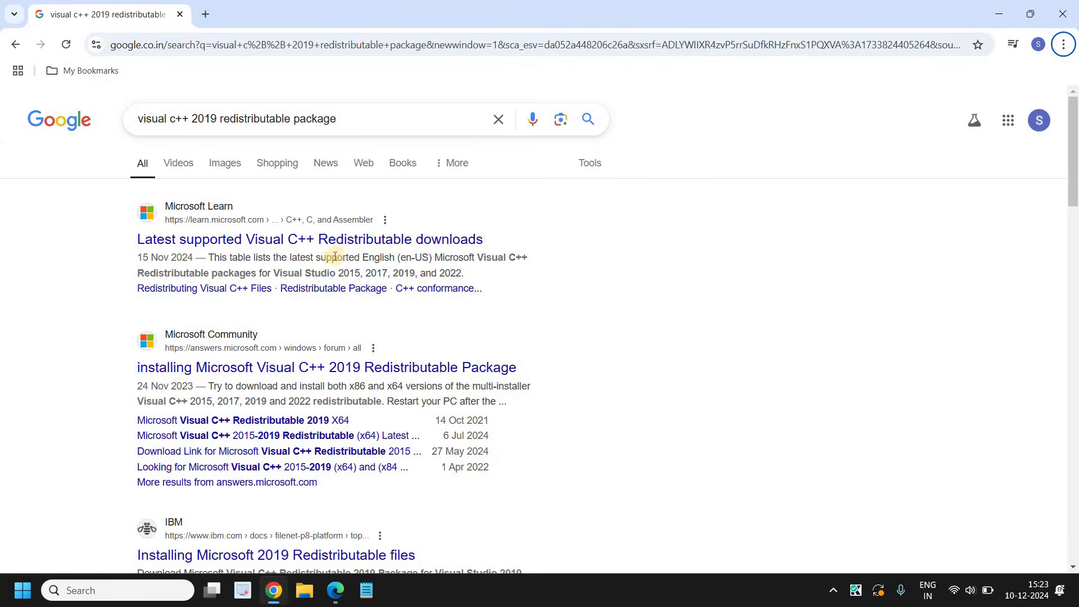
Open Microsoft Learn's "Latest supported Visual C++ Redistributable downloads" result and download the X64 installer of the latest version.
scroll(364, 239, "down", 1)
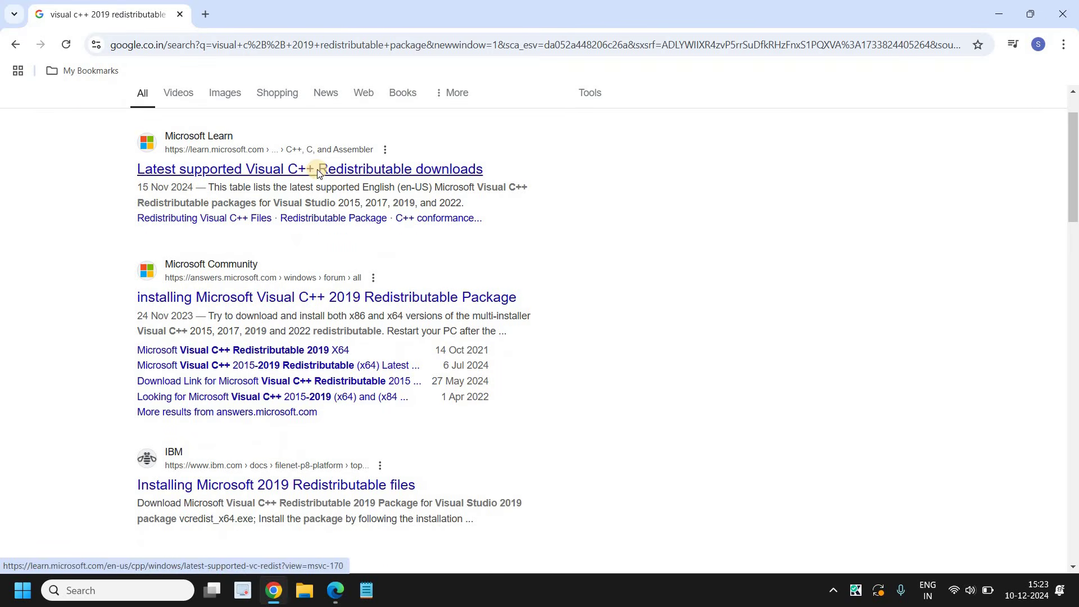
left_click(318, 169)
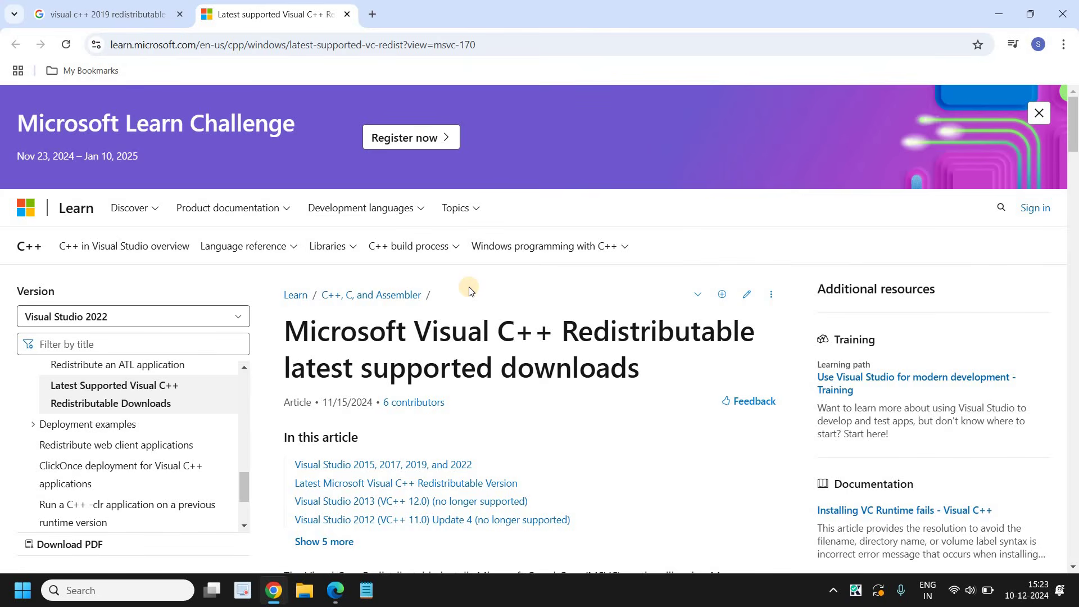
scroll(470, 290, "down", 5)
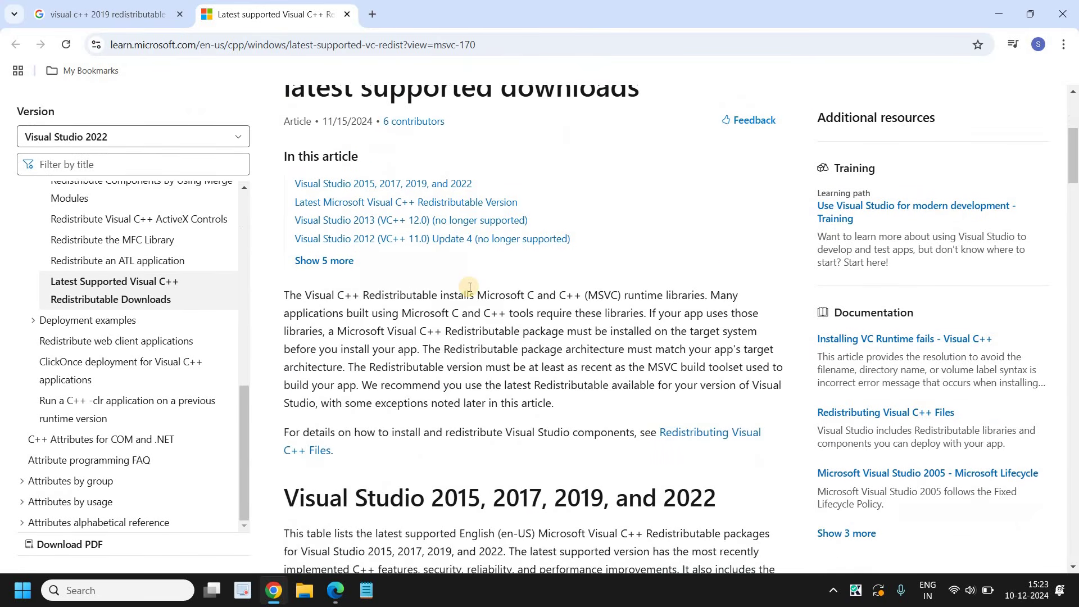
scroll(470, 287, "down", 4)
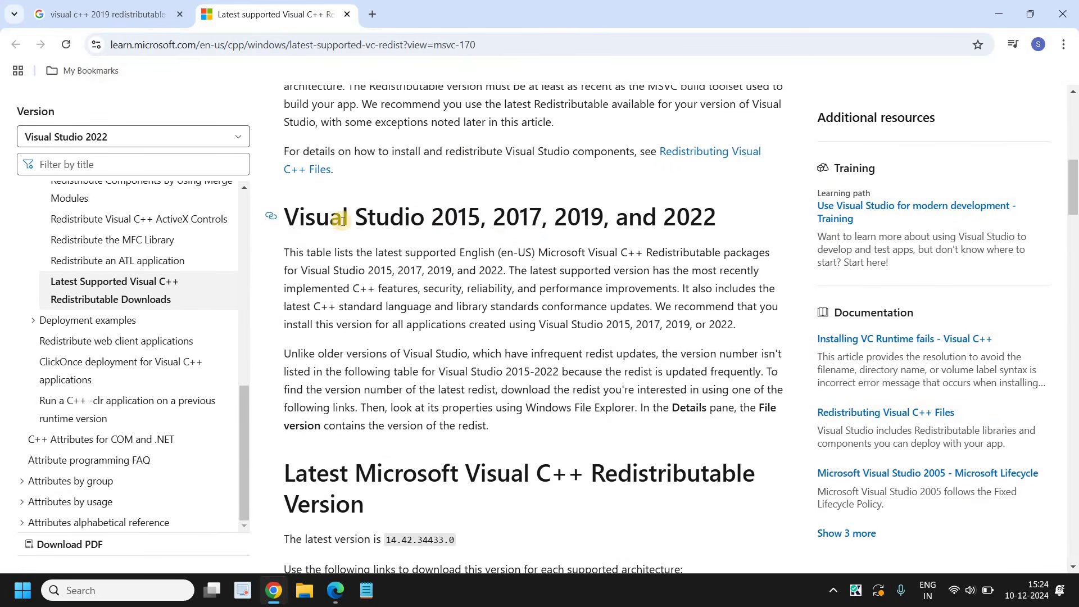
scroll(465, 297, "down", 6)
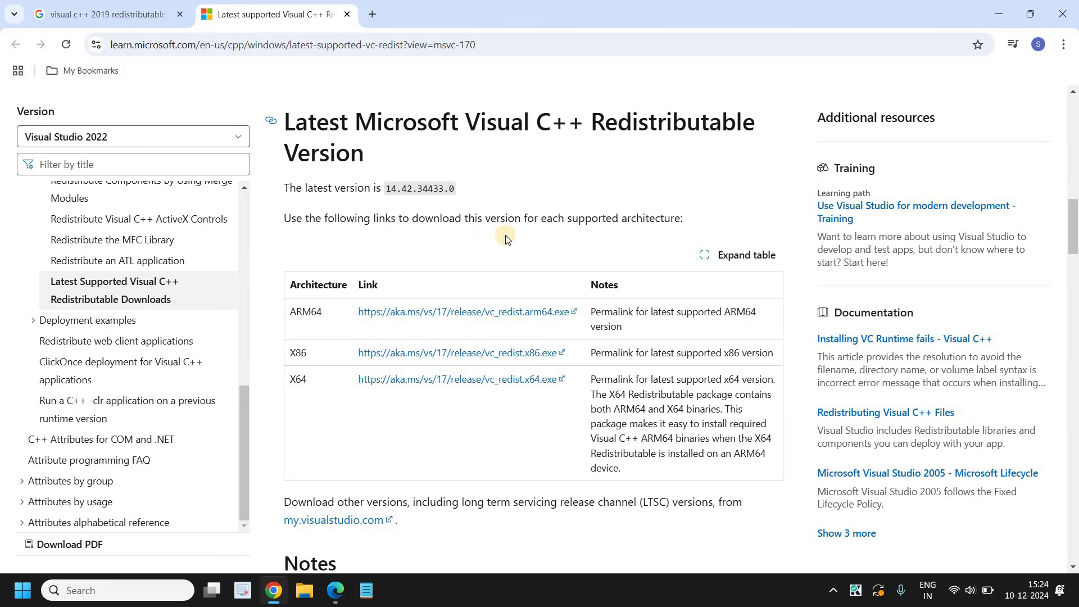
scroll(503, 242, "down", 4)
scroll(378, 193, "up", 1)
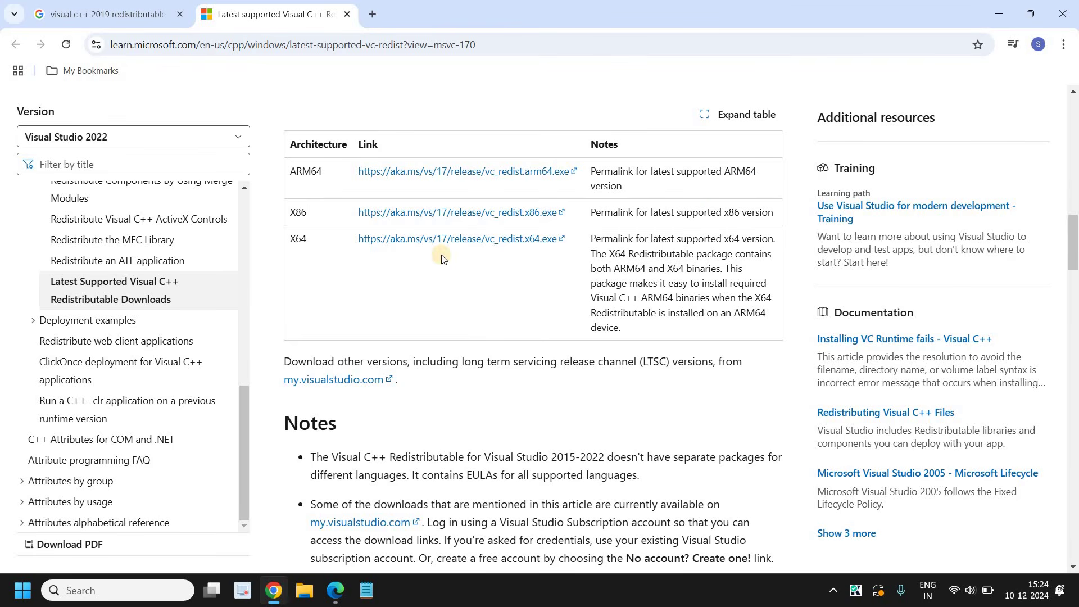
scroll(474, 276, "down", 10)
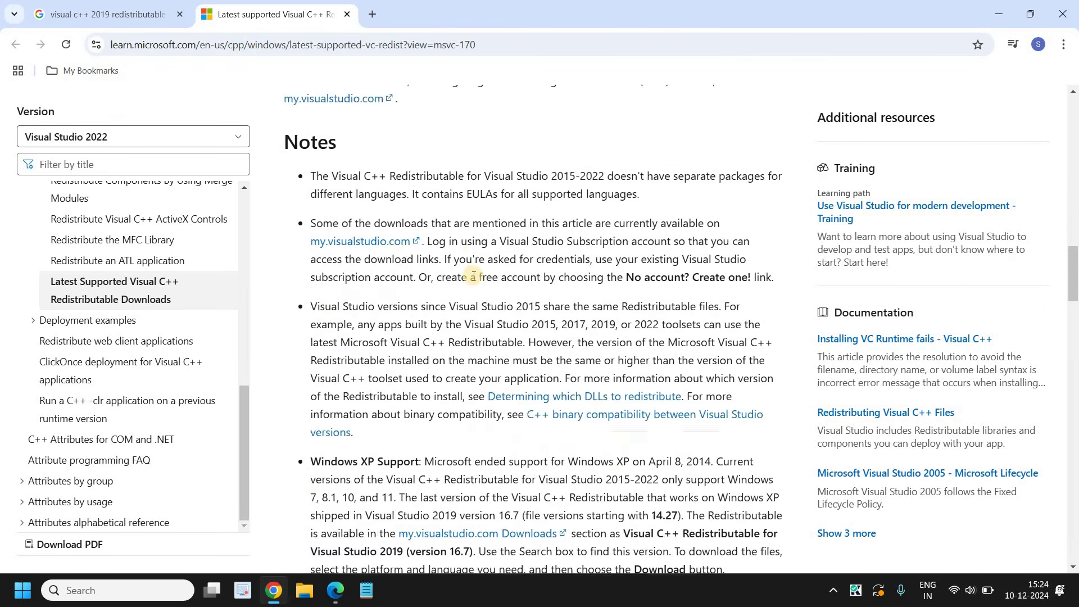
scroll(473, 277, "up", 5)
scroll(473, 279, "down", 7)
scroll(473, 279, "up", 10)
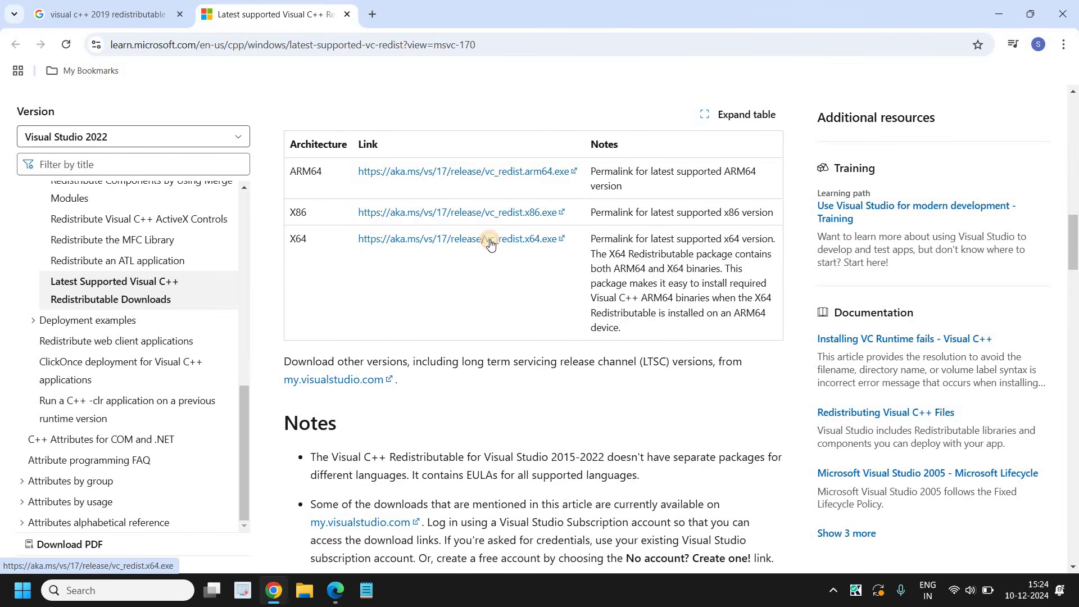
left_click(489, 244)
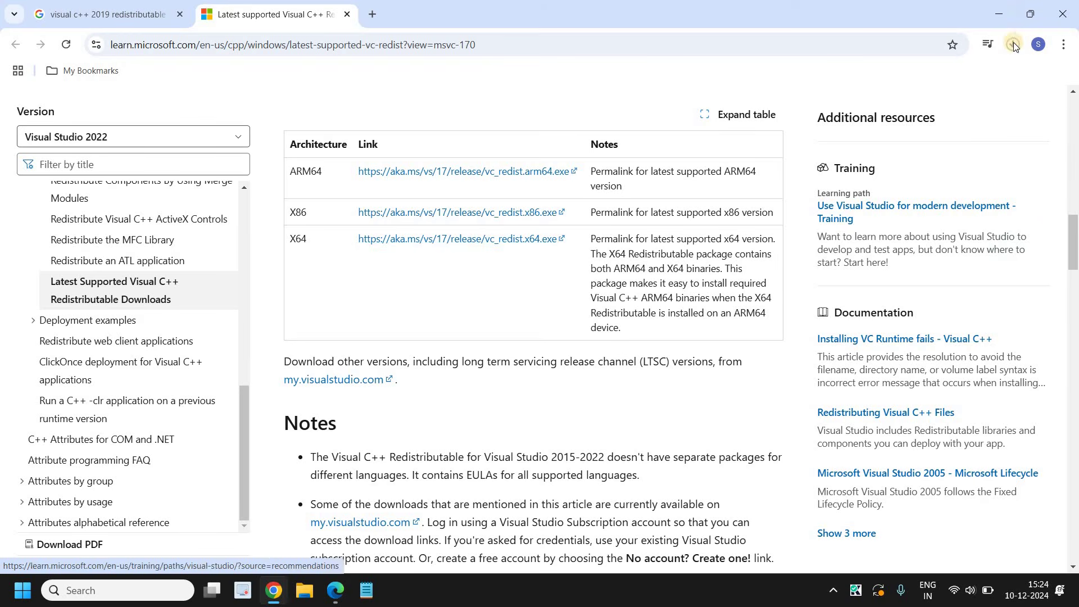
Run the downloaded VC_redist.x64.exe once its download completes, and minimize the browser.
left_click(1013, 46)
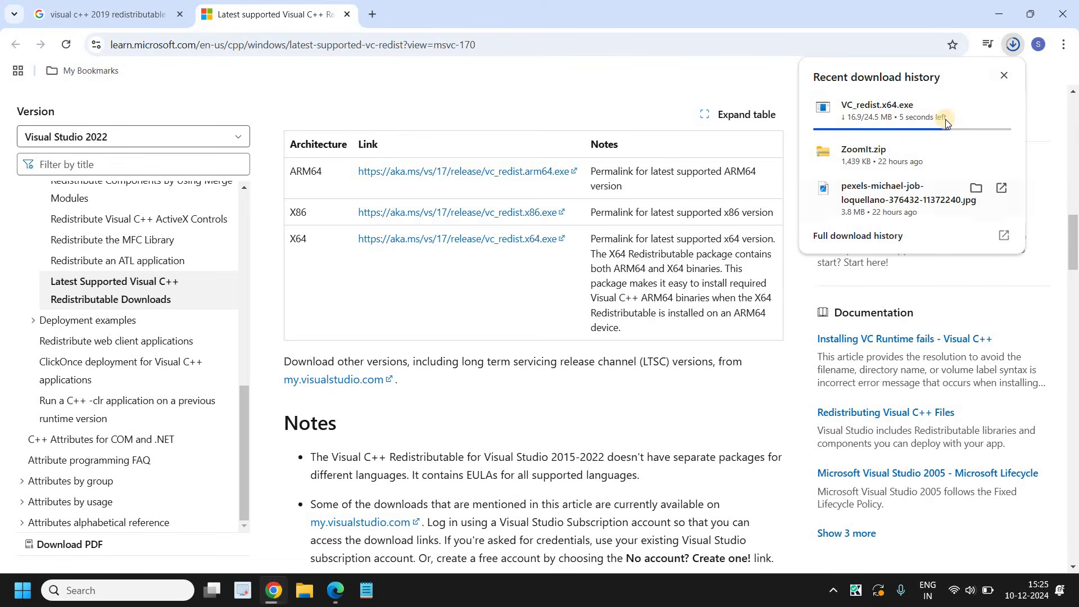
mouse_move(940, 120)
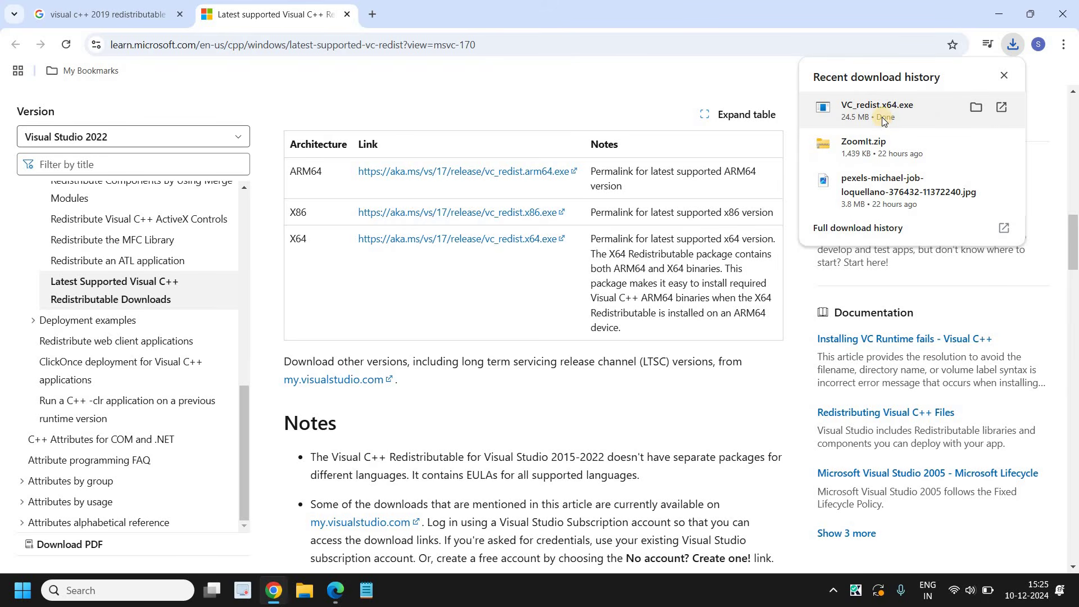
left_click(883, 120)
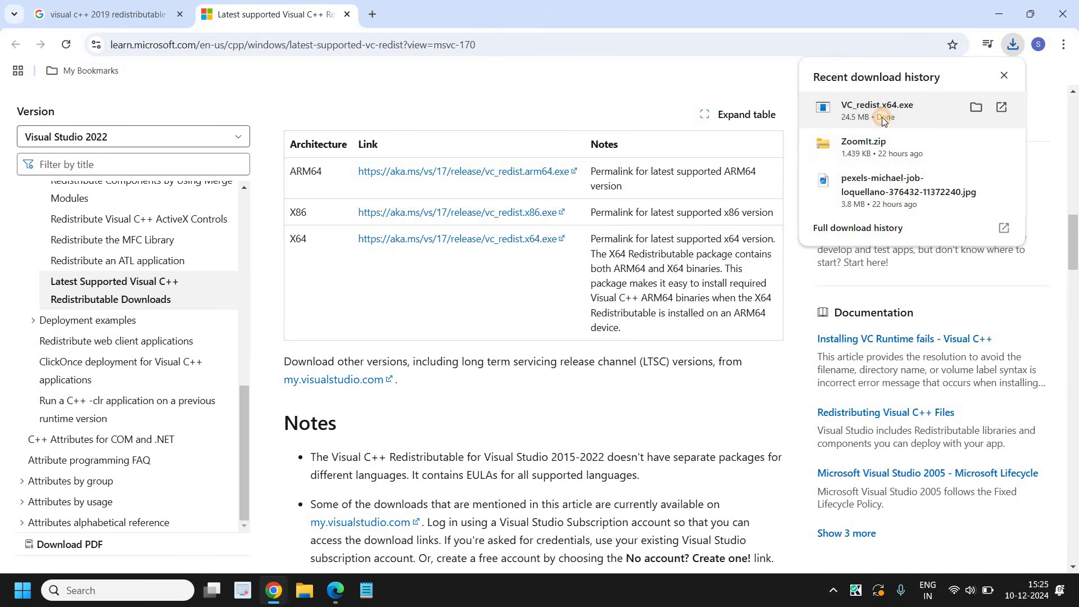
left_click(1000, 17)
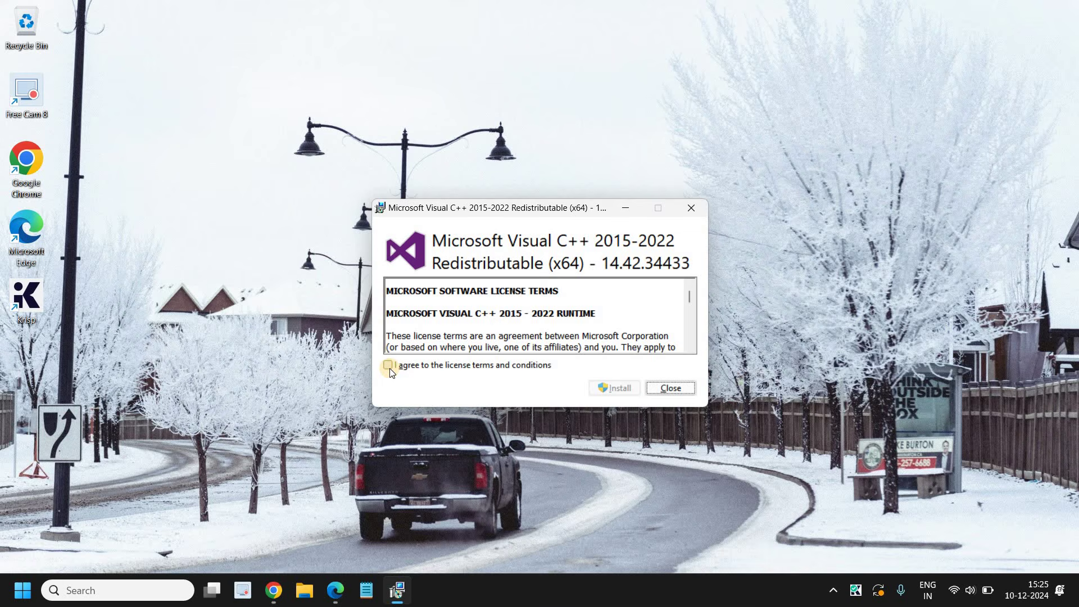
Agree to the license terms and start installing the Microsoft Visual C++ 2015-2022 Redistributable (x64).
left_click(388, 366)
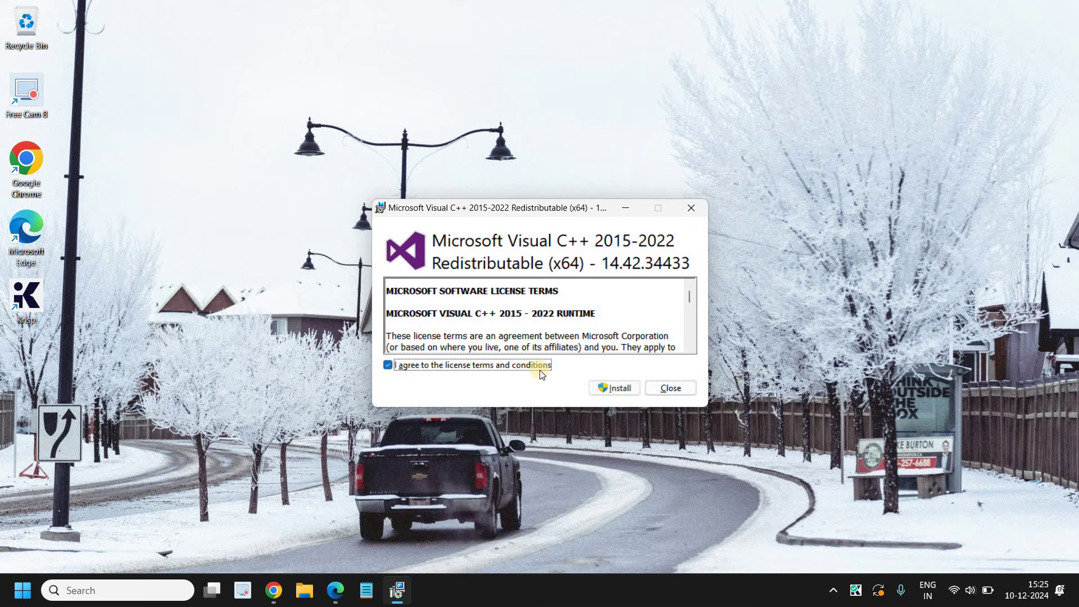
left_click(625, 390)
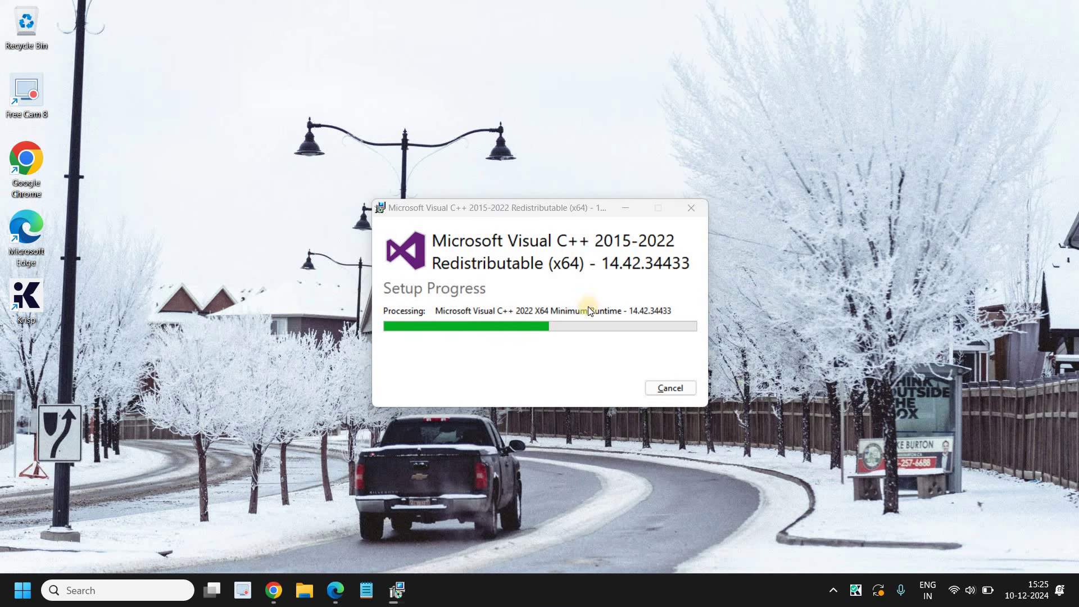
left_click(505, 322)
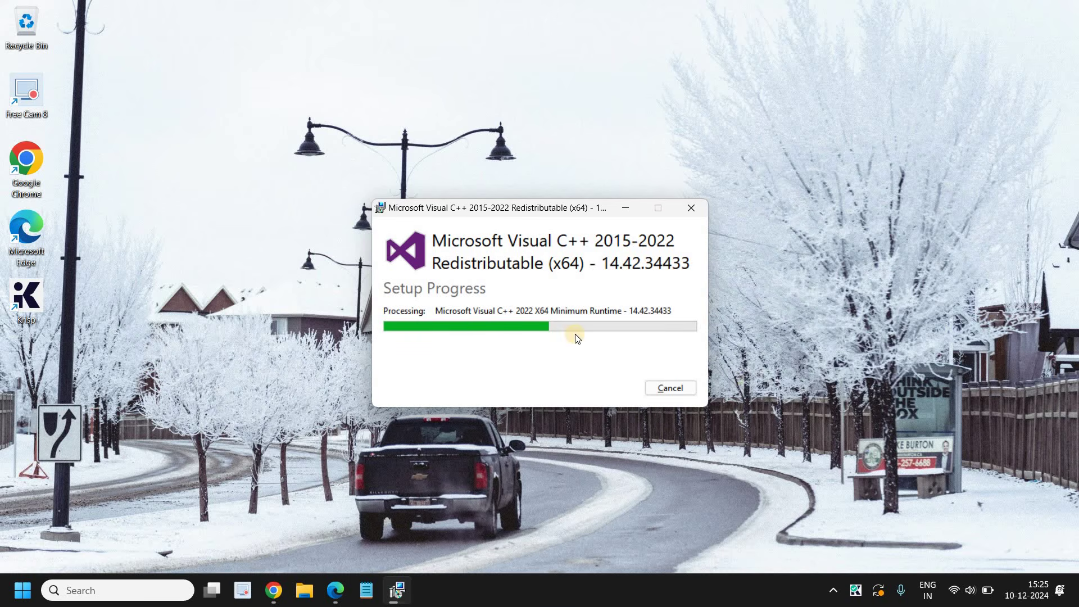